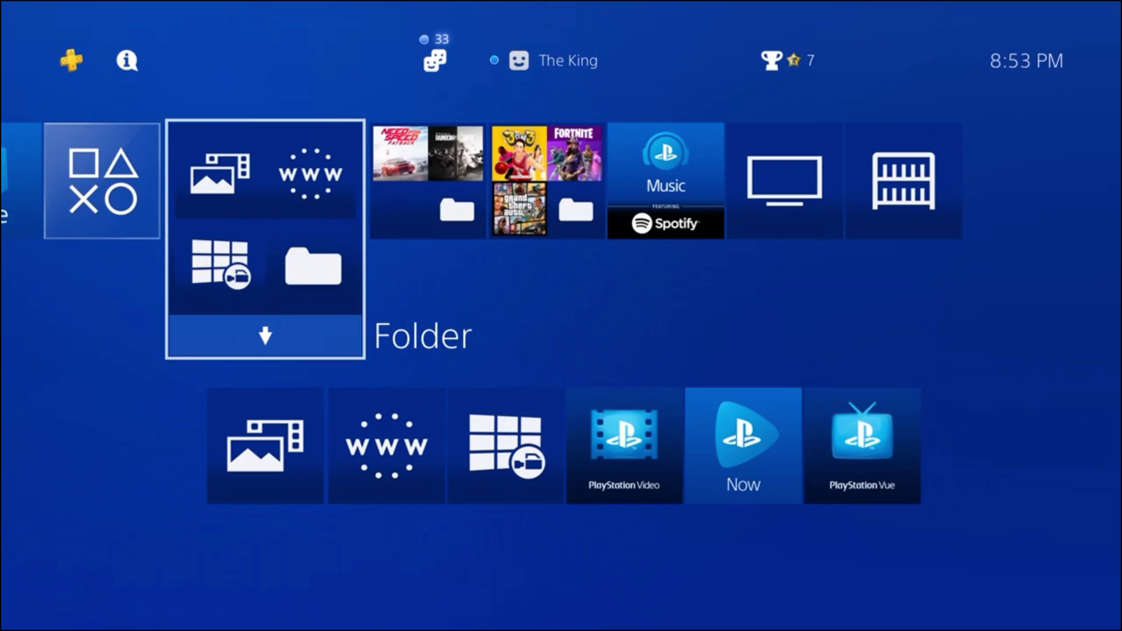
# Launch Capture Gallery from the home screen's media folder and show the All captures collection
pyautogui.press('Return')
pyautogui.press('Return')
pyautogui.press('Down')
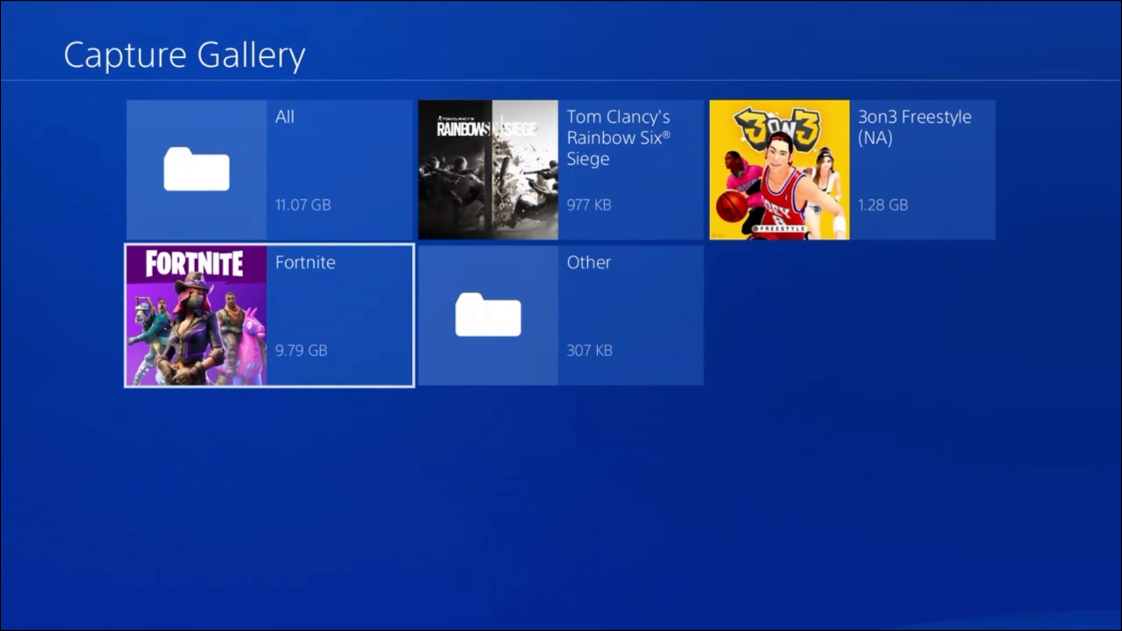
pyautogui.press('Up')
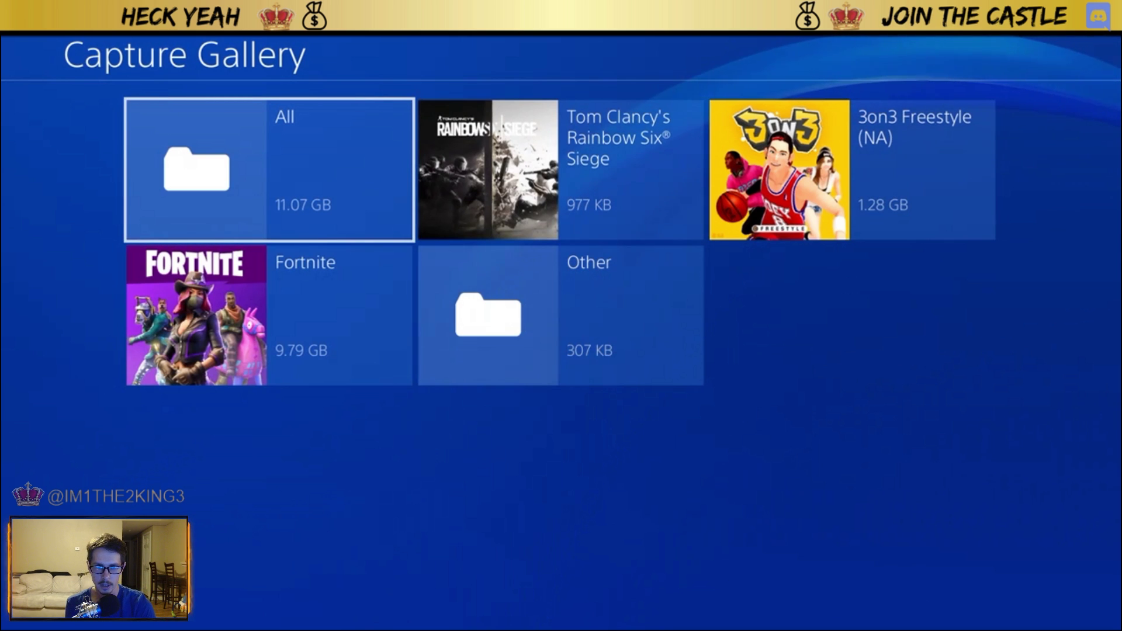
# Close the Capture Gallery and move to the home screen's system functions row
pyautogui.press('Escape')
pyautogui.press('Up')
pyautogui.press('Up')
pyautogui.press('Right')
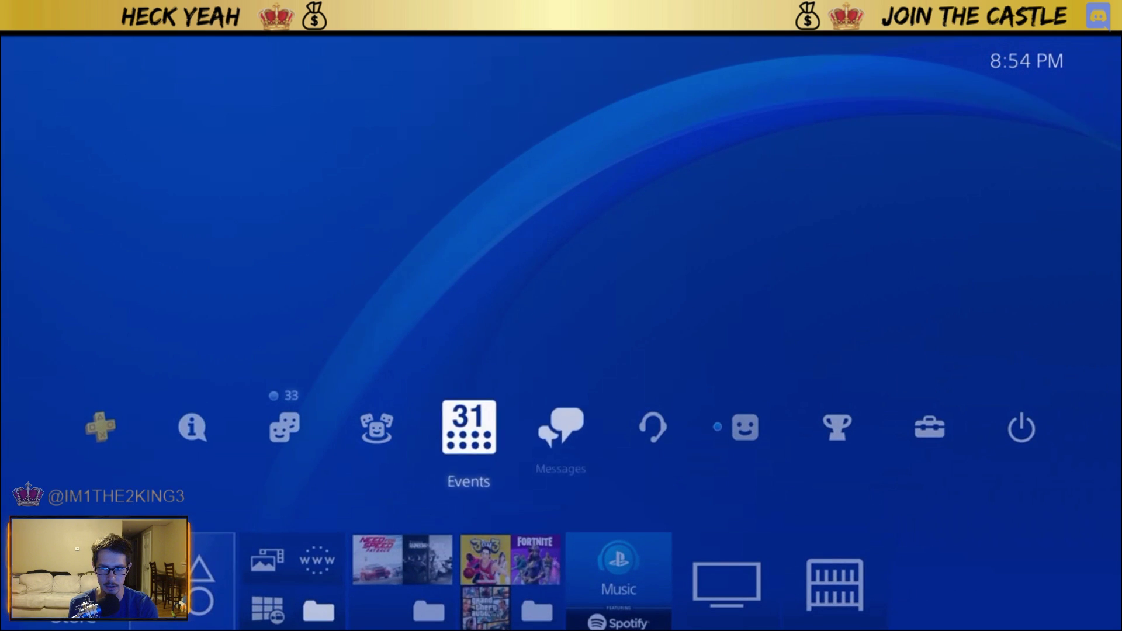
pyautogui.press('Right')
pyautogui.press('Right')
pyautogui.press('Right')
pyautogui.press('Right')
pyautogui.press('Right')
pyautogui.press('Right')
# Open Settings, browse down its list, then back out to the home screen
pyautogui.press('Left')
pyautogui.press('Return')
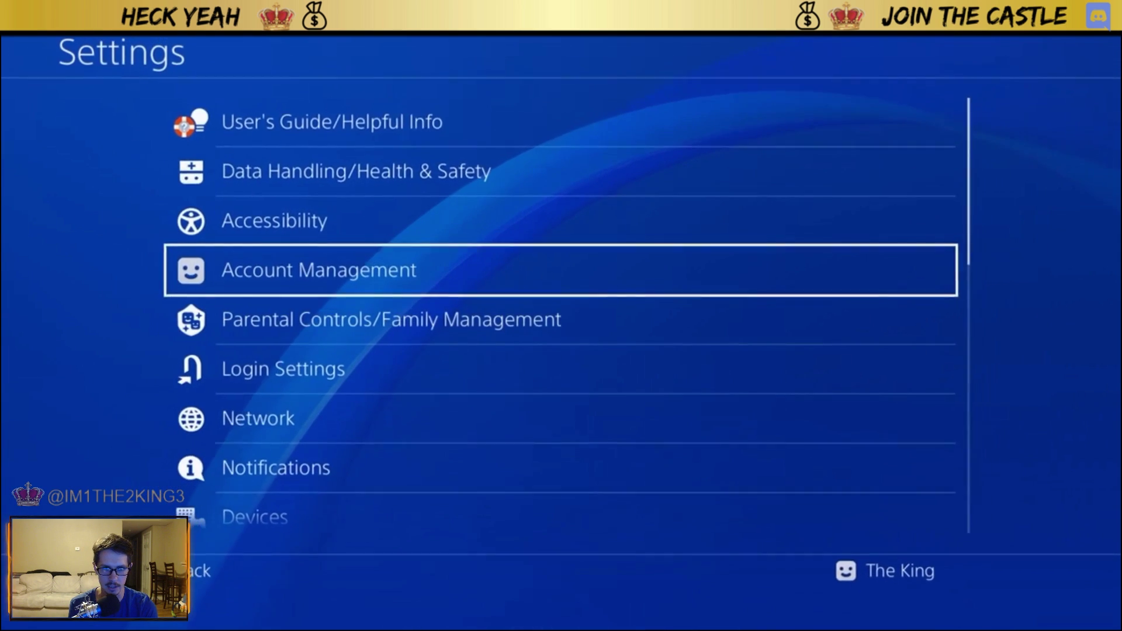
pyautogui.press('Down')
pyautogui.press('Down')
pyautogui.press('Down')
pyautogui.press('Escape')
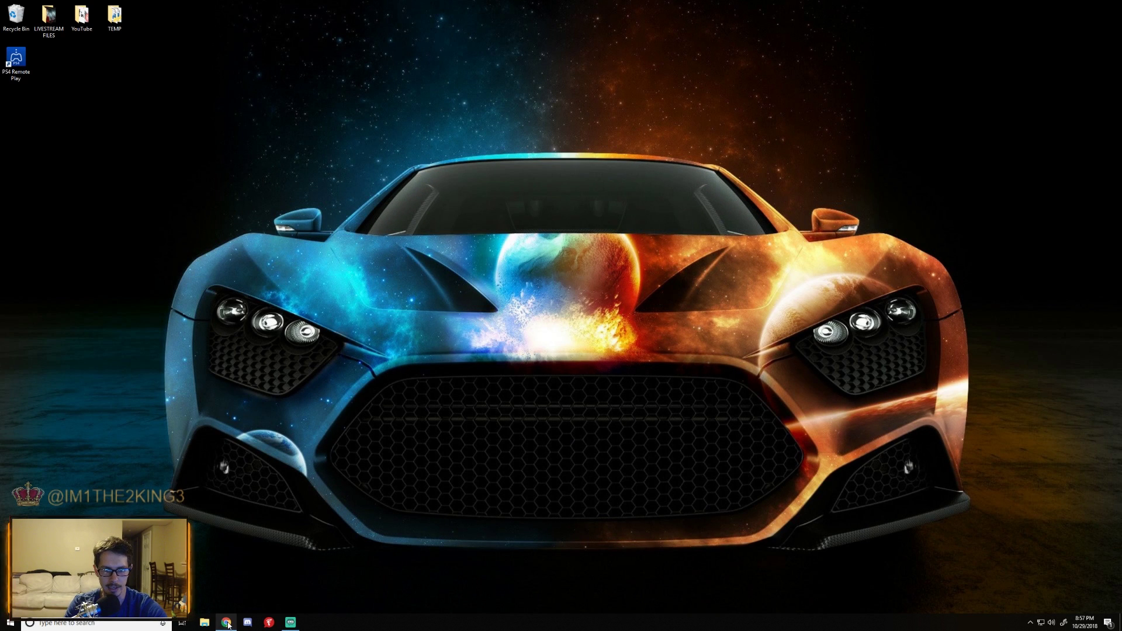
pyautogui.moveTo(226, 622)
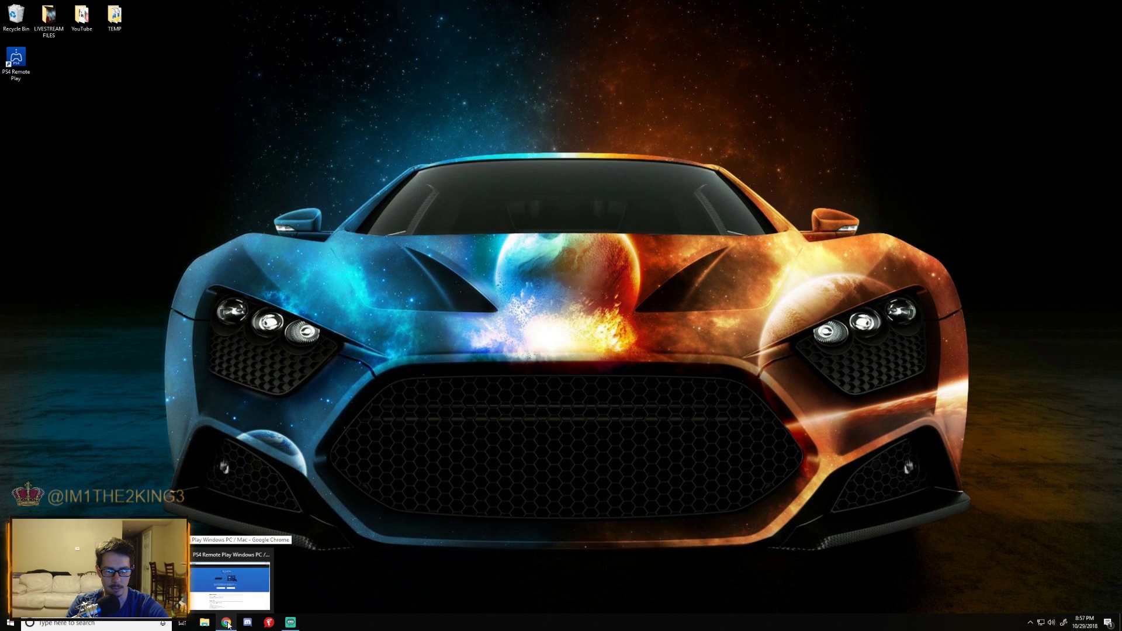
# Restore Chrome, return to the 'ps4 remote play' results, and open the official PlayStation page
pyautogui.click(227, 623)
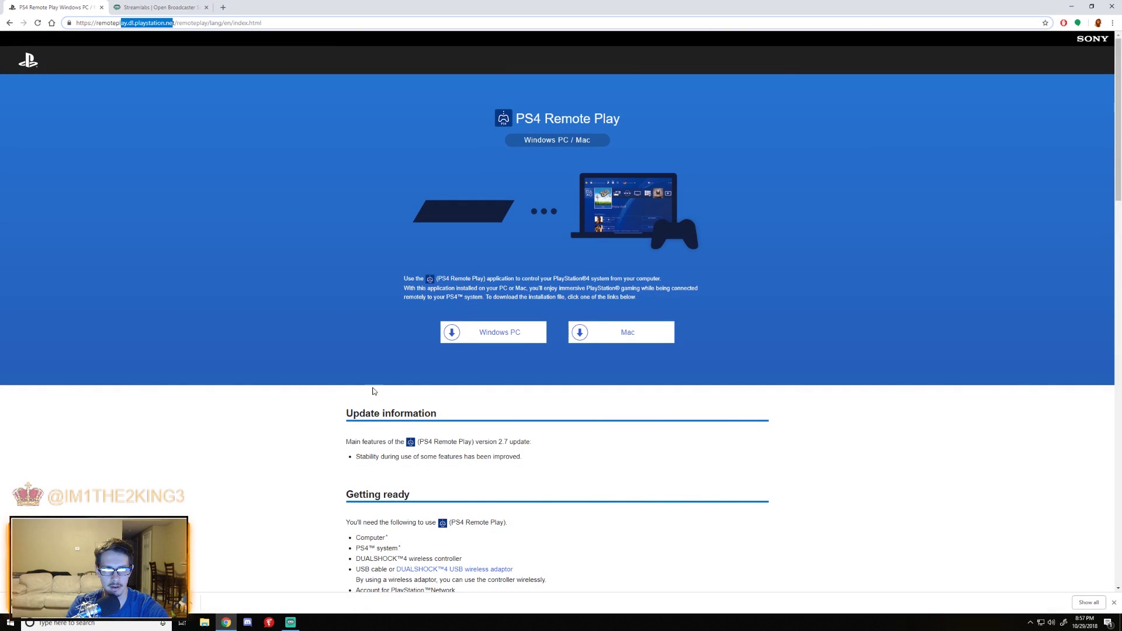
pyautogui.click(12, 24)
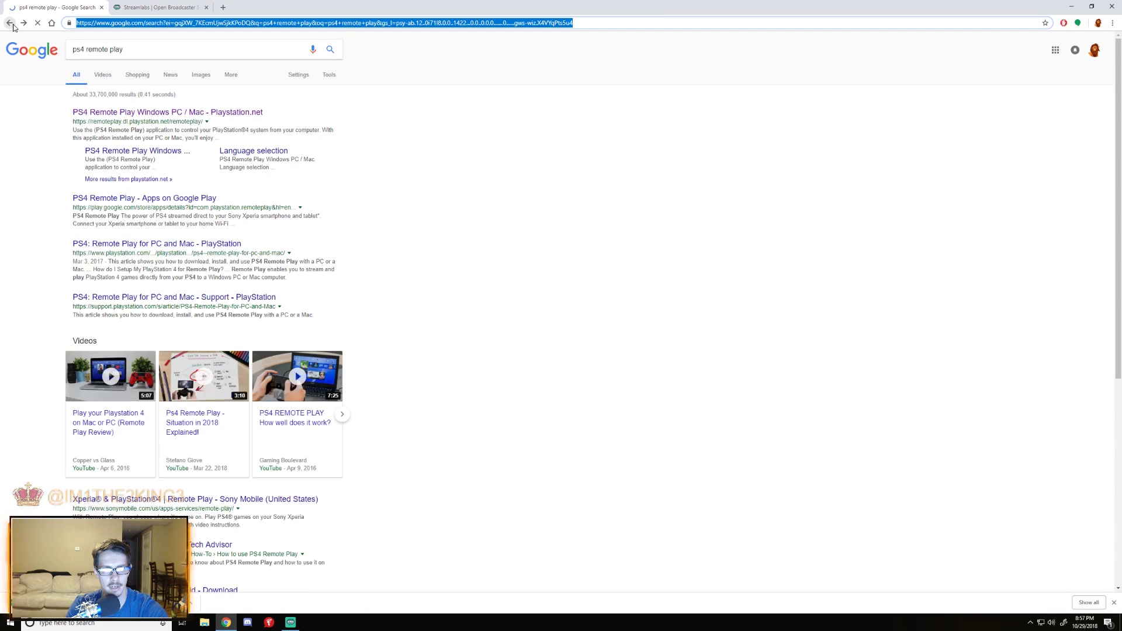
pyautogui.click(136, 50)
pyautogui.click(62, 134)
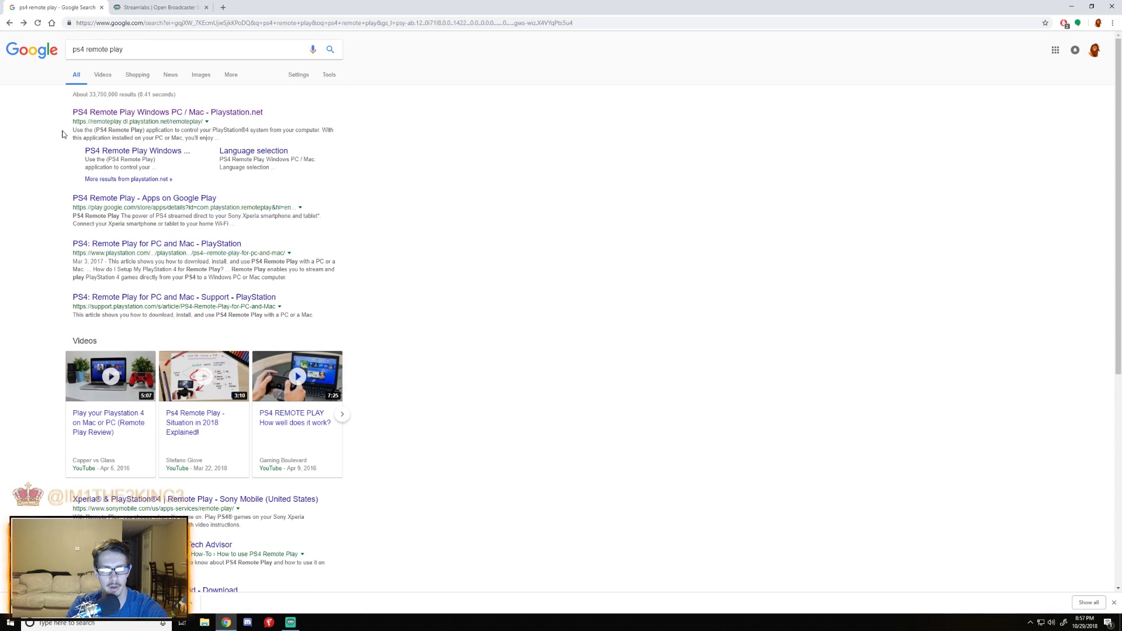
pyautogui.click(161, 115)
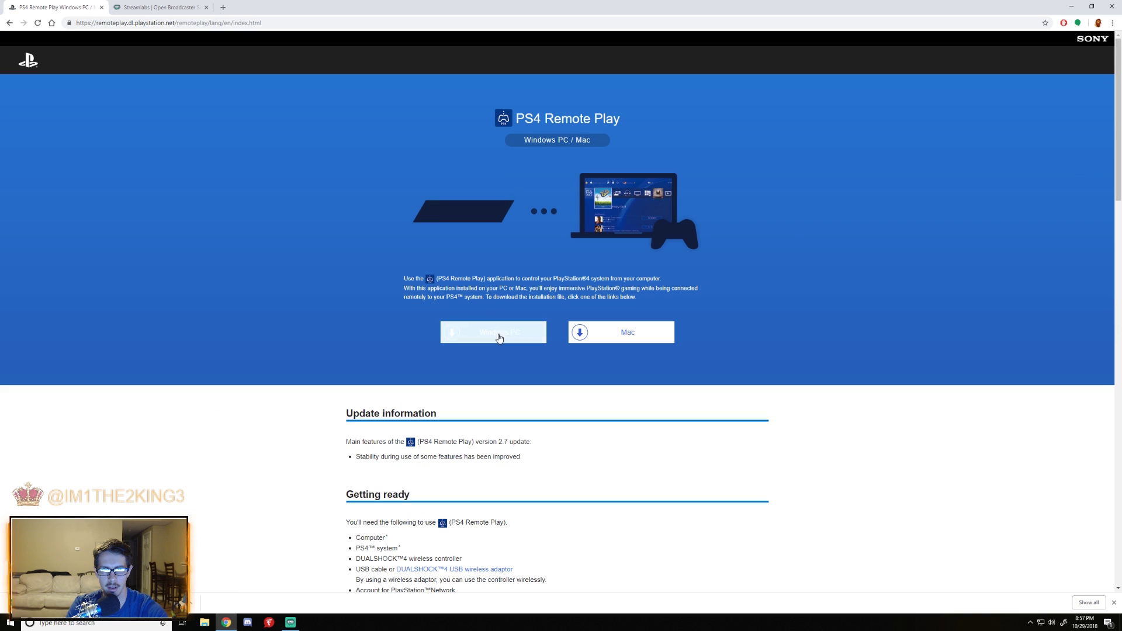
# Download the Windows PC version of Remote Play, then switch to the Streamlabs OBS tab
pyautogui.click(499, 337)
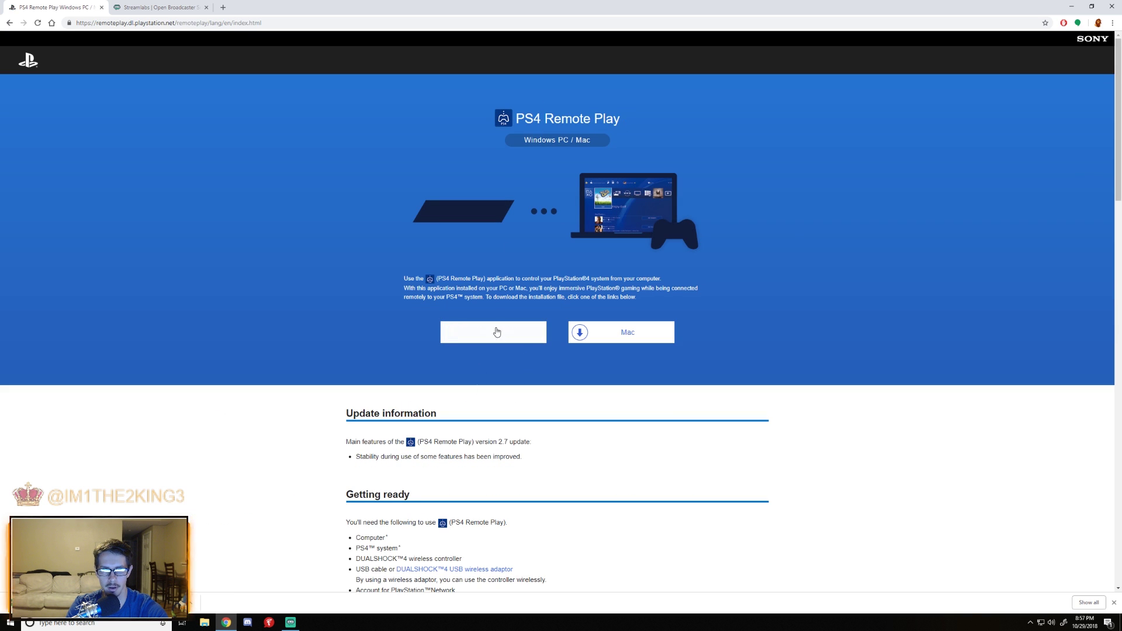
pyautogui.click(627, 334)
pyautogui.click(175, 8)
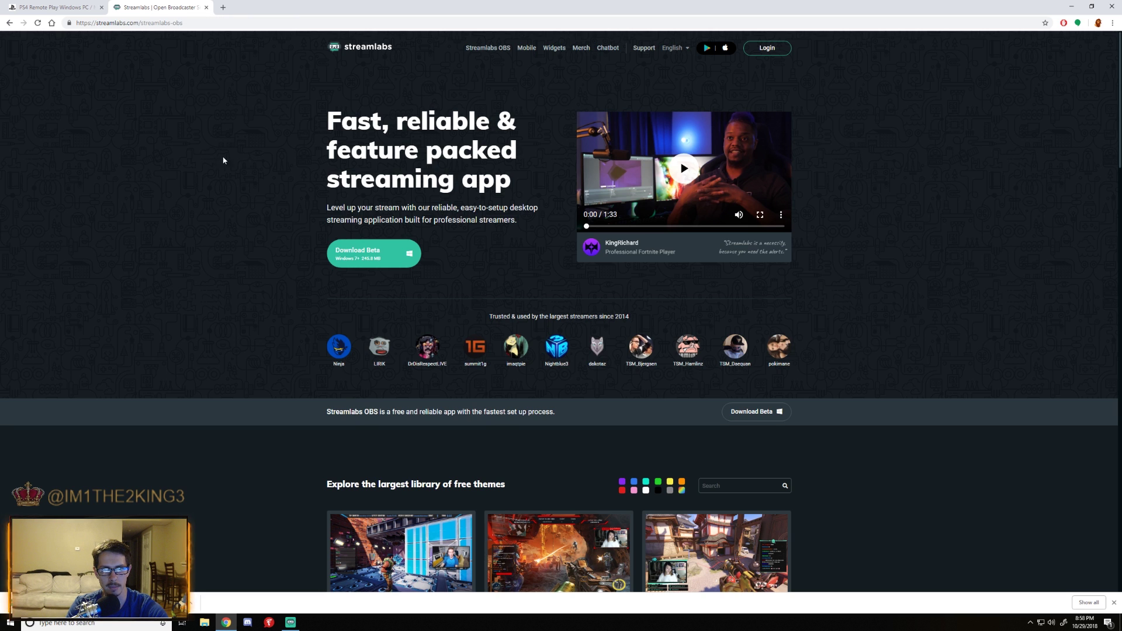
pyautogui.click(348, 253)
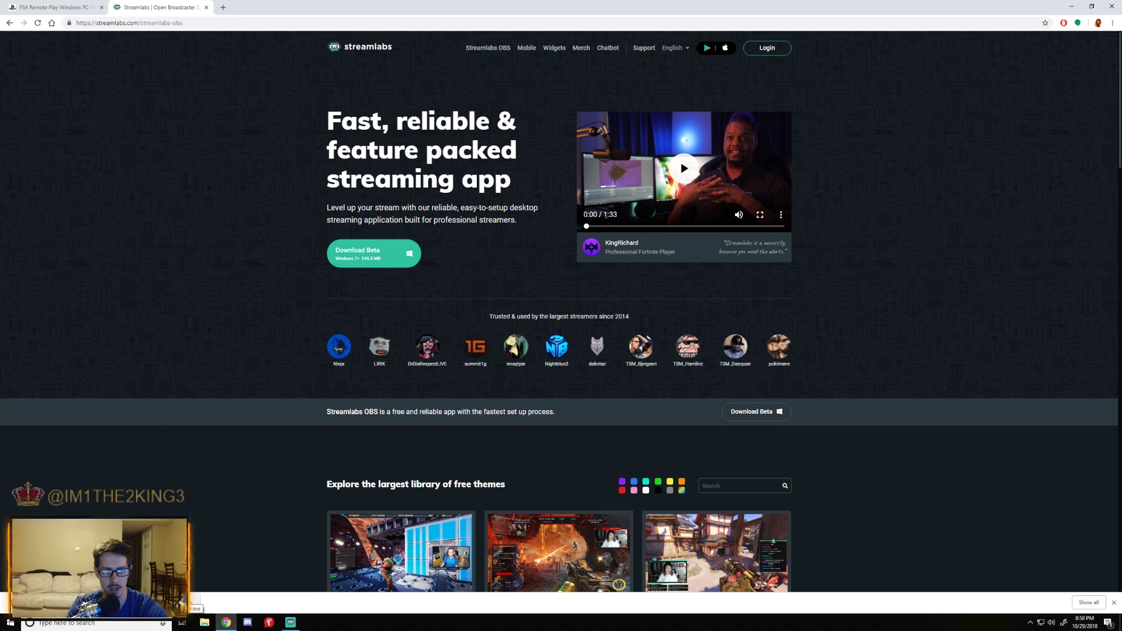
# Select the RemotePlayInstaller and Streamlabs OBS installers in Downloads, then close Explorer and Chrome
pyautogui.click(205, 623)
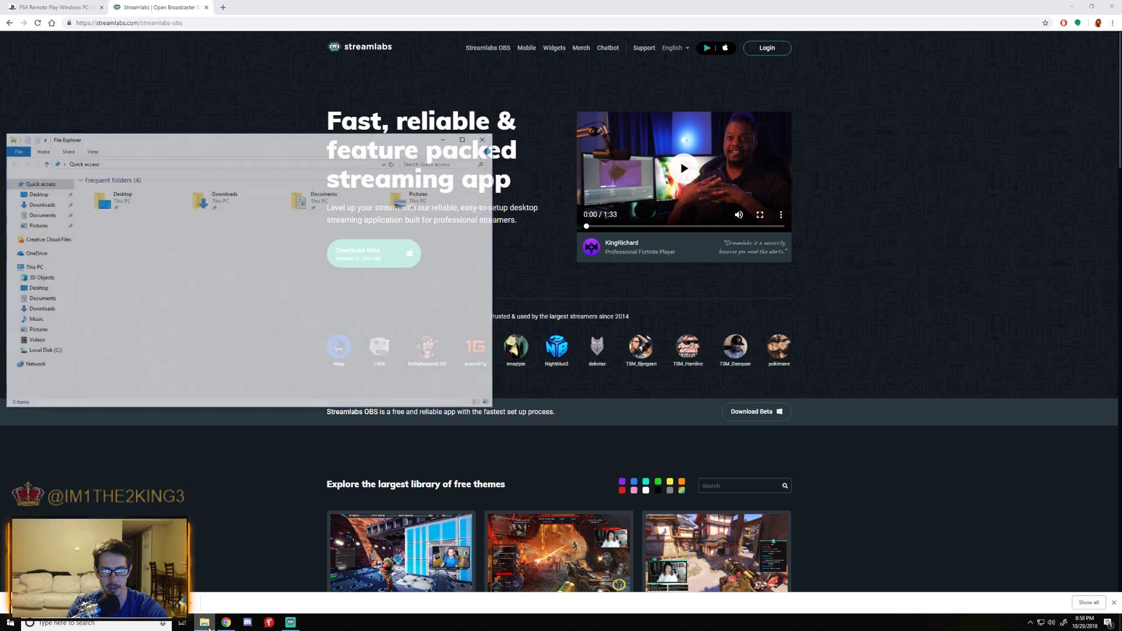
pyautogui.click(36, 203)
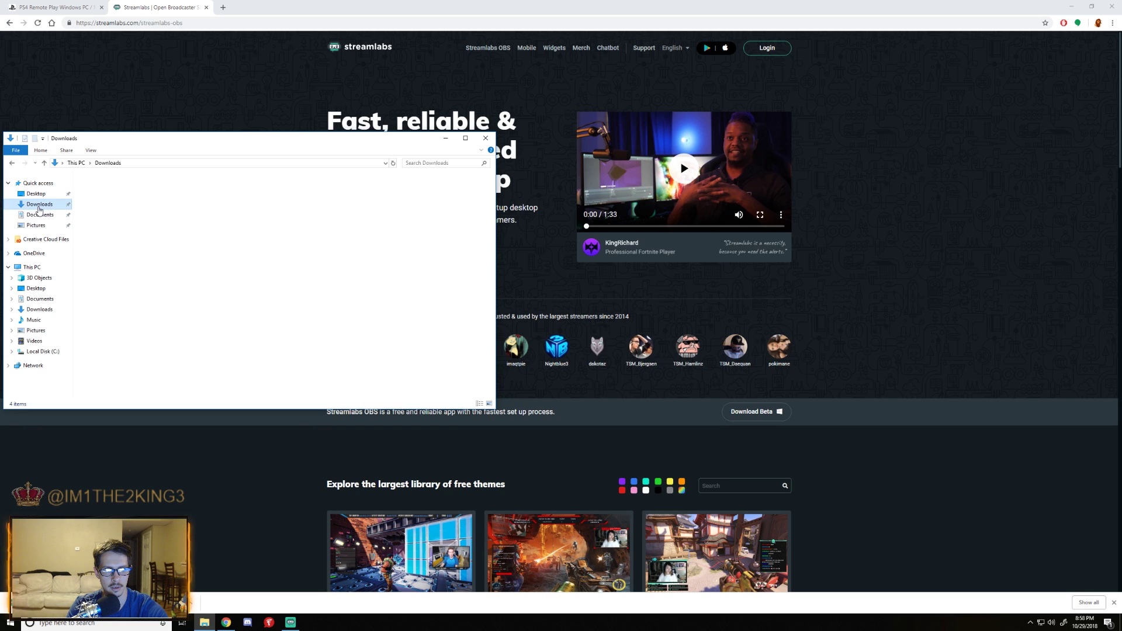
pyautogui.moveTo(158, 253); pyautogui.dragTo(123, 201)
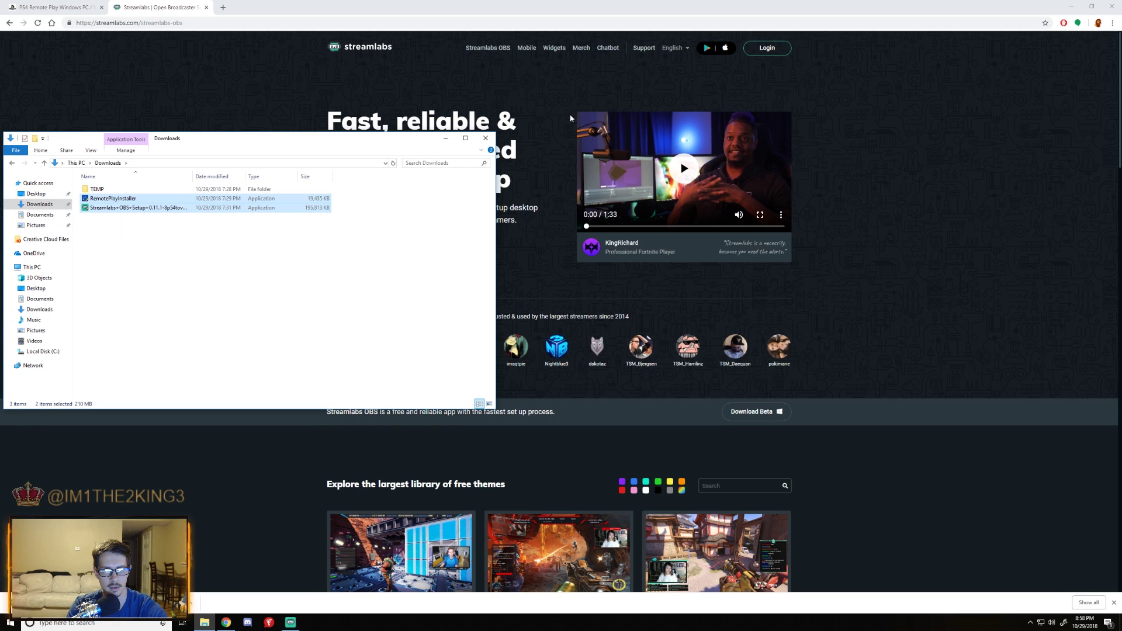
pyautogui.click(486, 139)
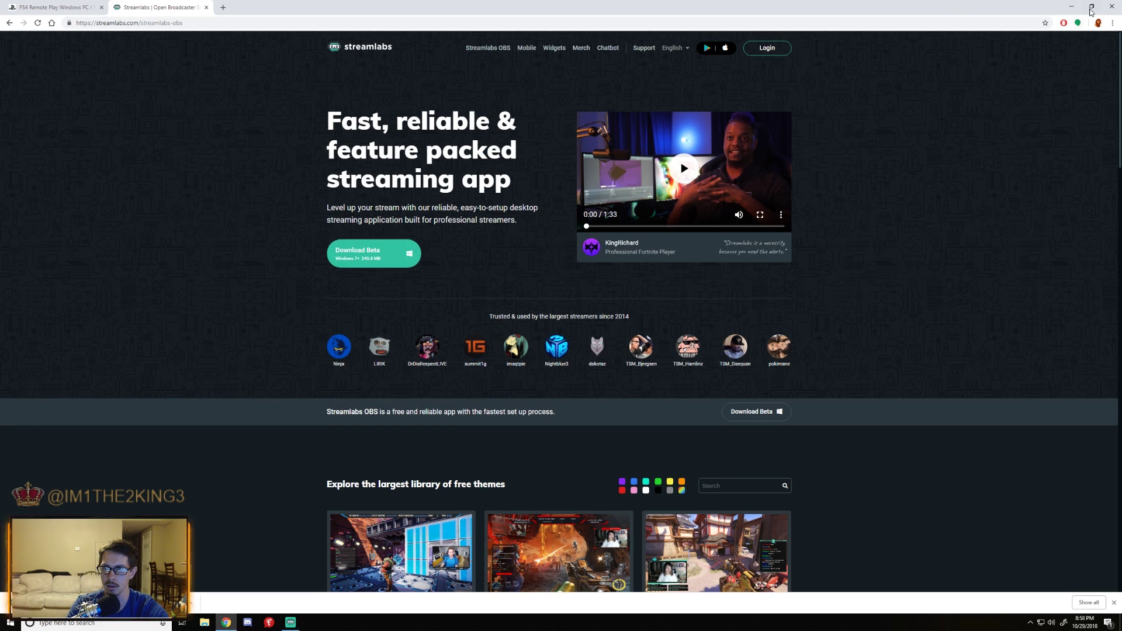
pyautogui.click(1110, 7)
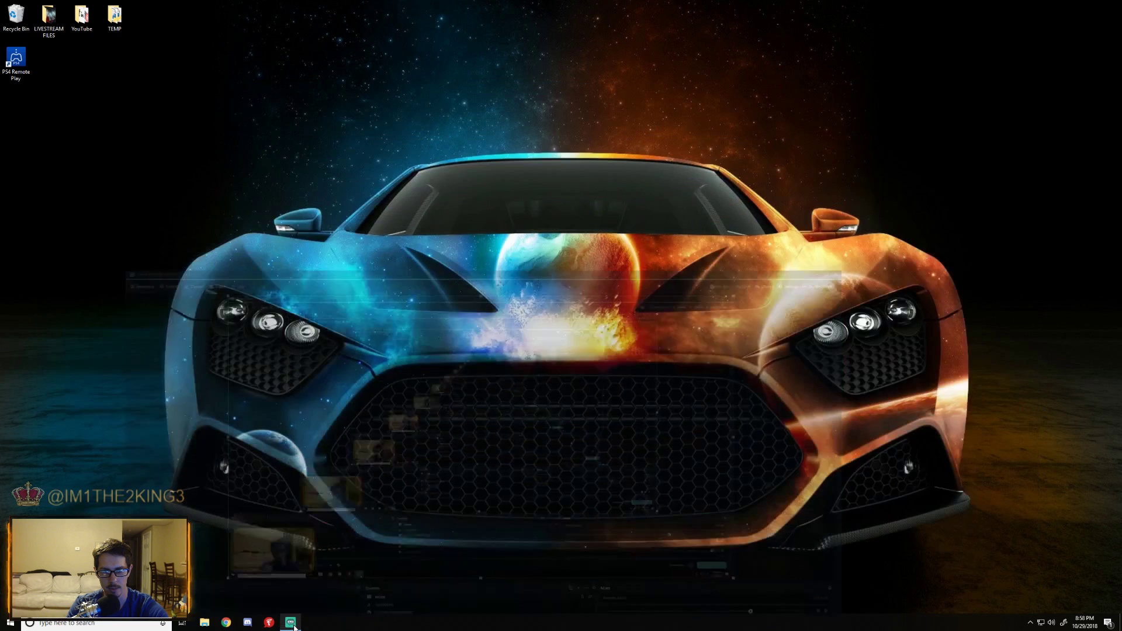
# Launch PS4 Remote Play, keep Resolution High (720p) and Frame Rate High, and connect
pyautogui.doubleClick(16, 60)
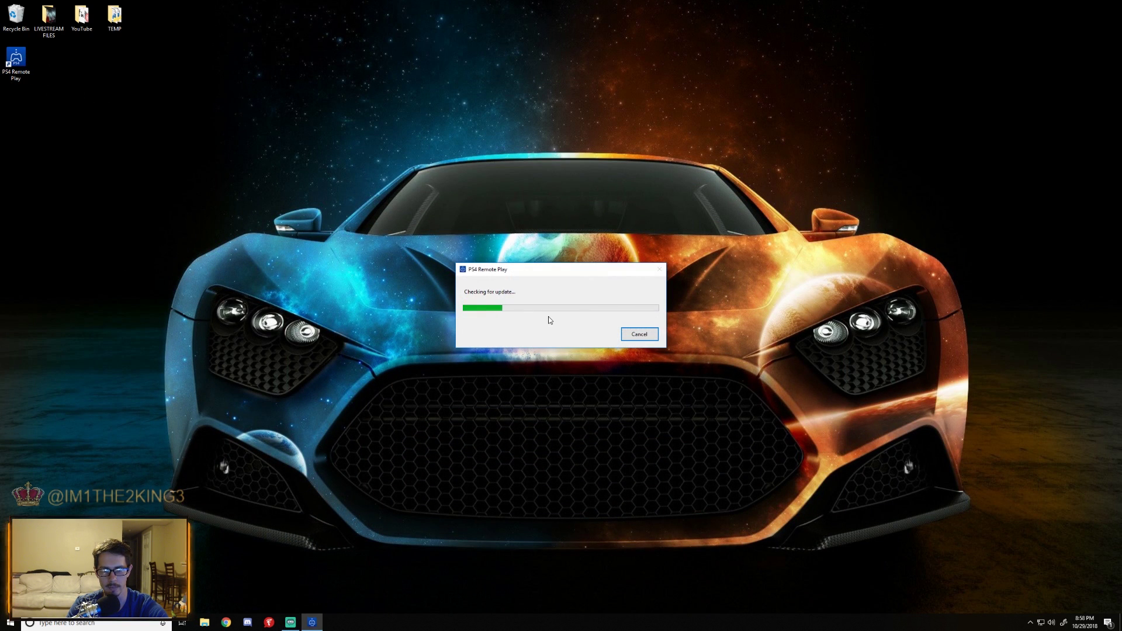
pyautogui.click(446, 377)
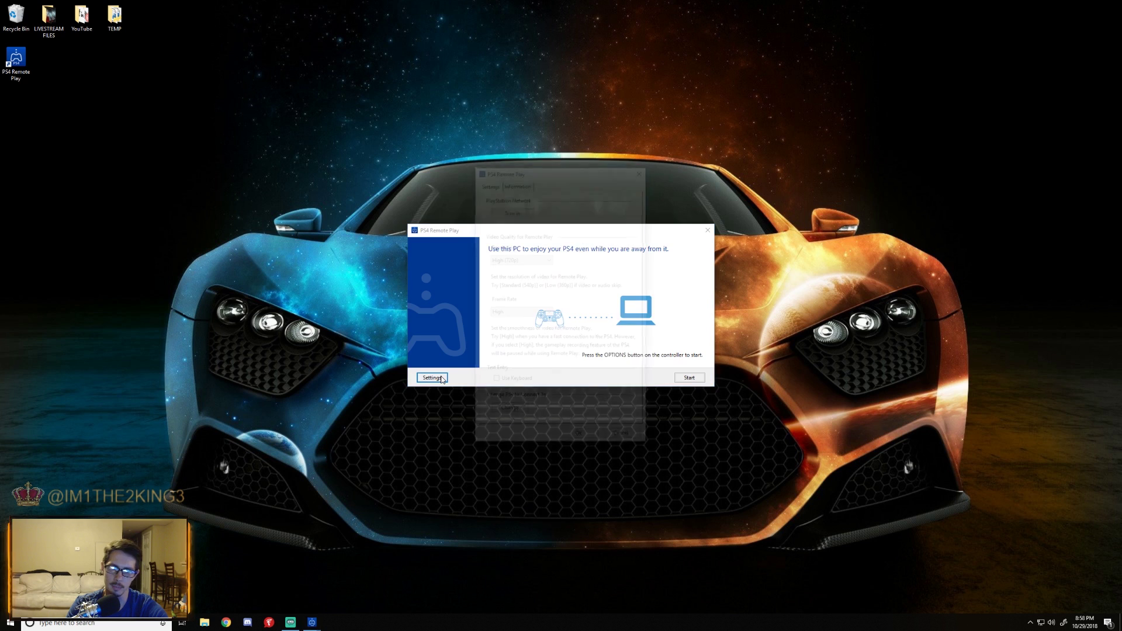
pyautogui.click(538, 260)
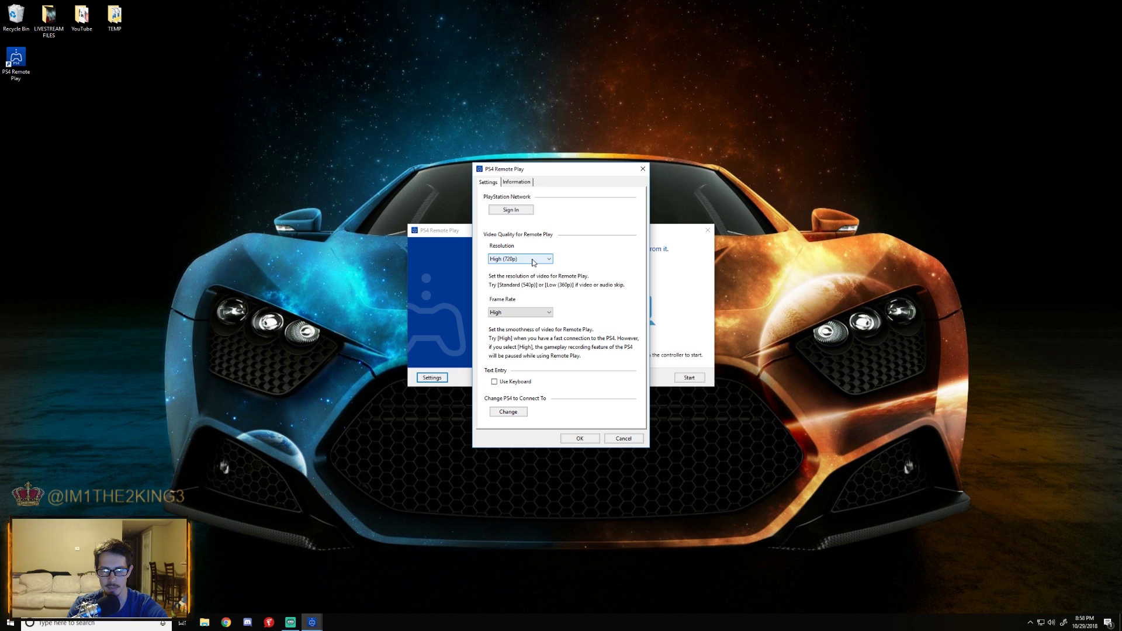
pyautogui.click(572, 441)
pyautogui.click(693, 379)
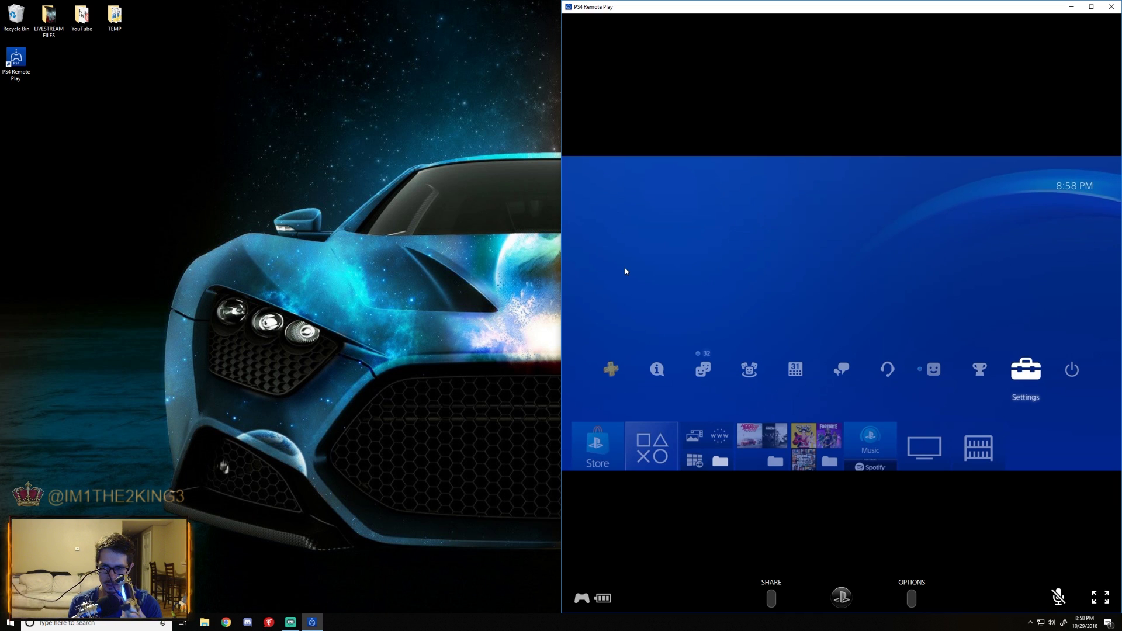
# Move along the PS4 function bar and open the list of joinable parties
pyautogui.press('Right')
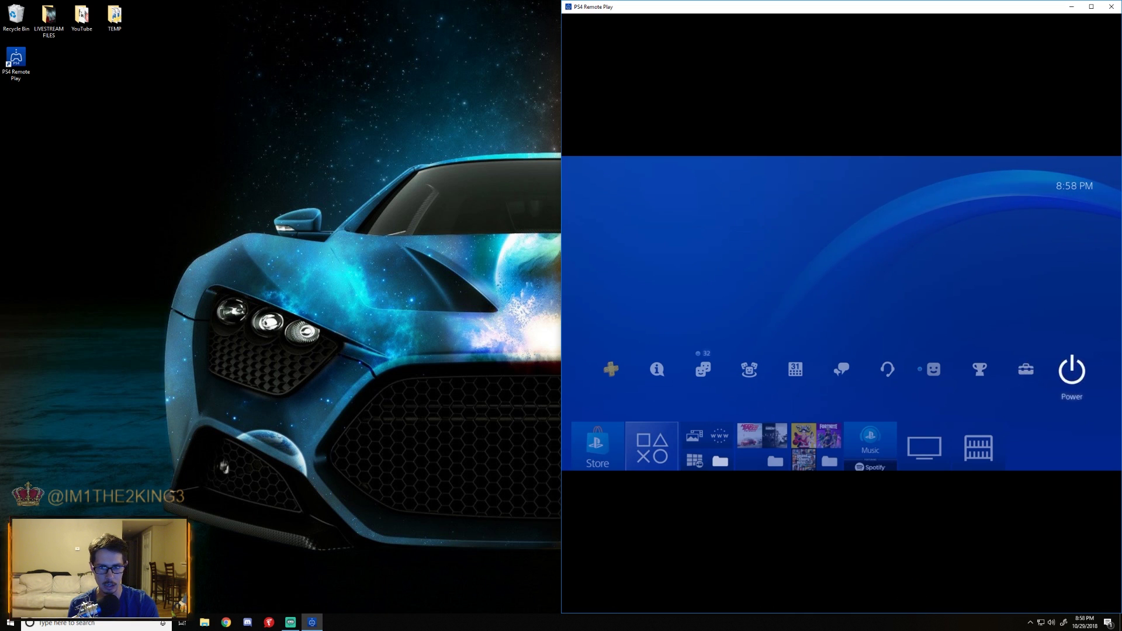
pyautogui.press('Left')
pyautogui.press('Left')
pyautogui.press('Left')
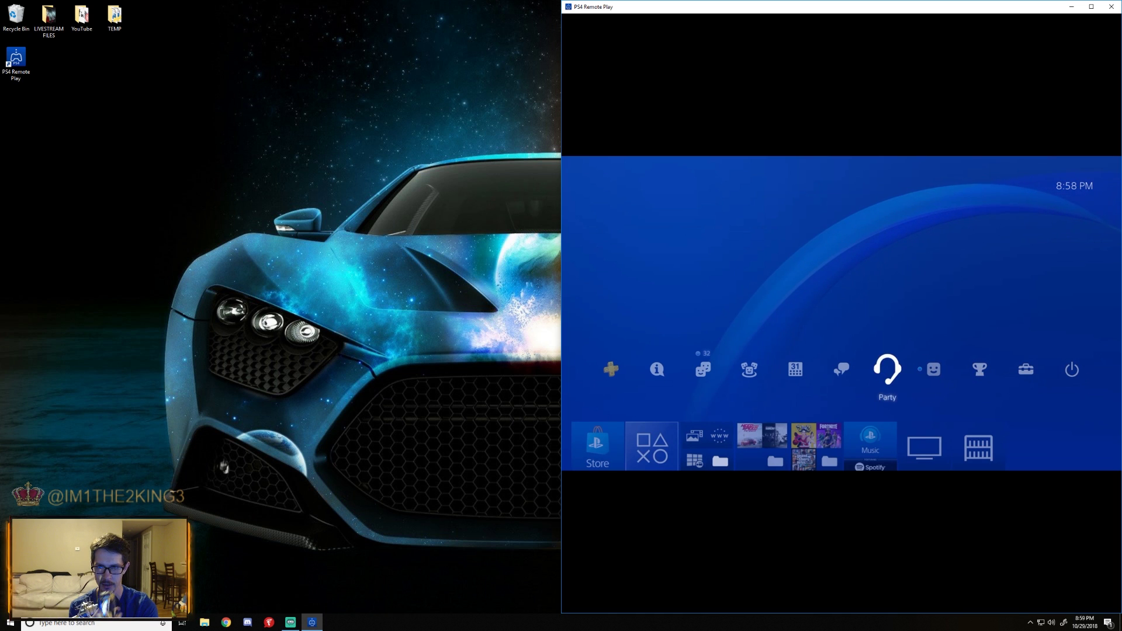
pyautogui.press('Left')
pyautogui.press('Right')
pyautogui.press('Left')
pyautogui.press('Right')
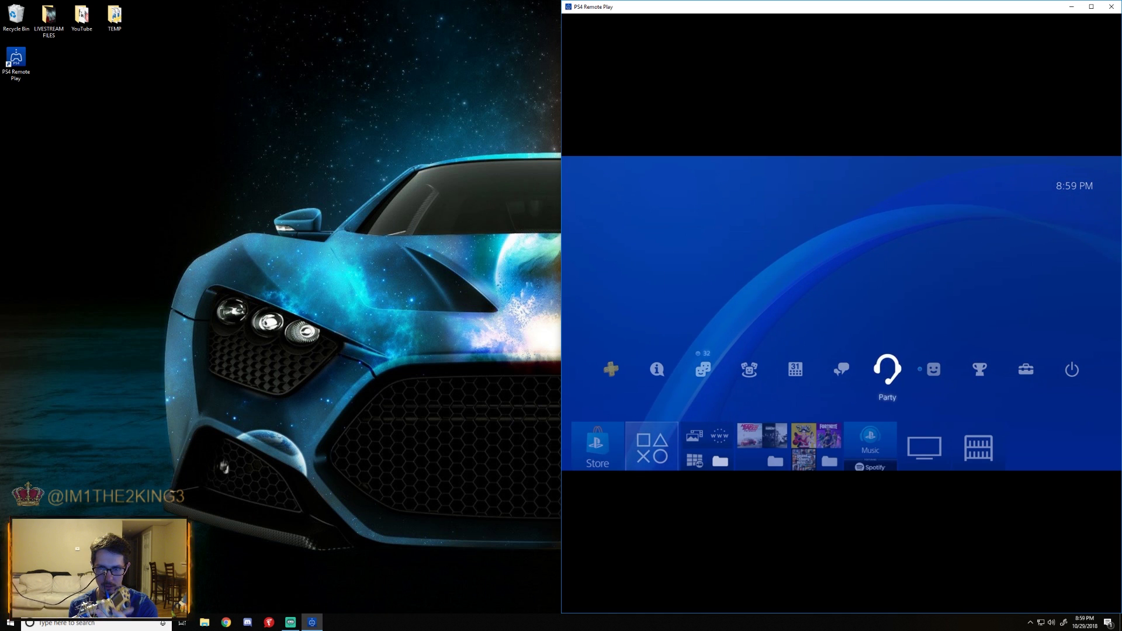
pyautogui.press('Left')
pyautogui.press('Right')
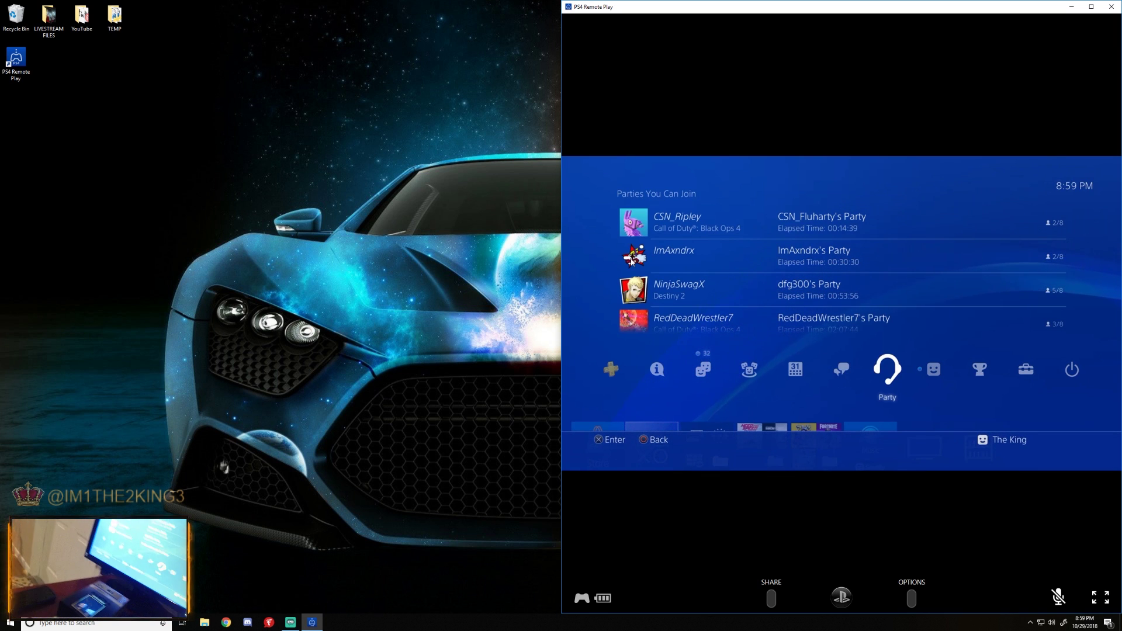
# Close the party list and bring up Recent Messages, briefly checking Events
pyautogui.press('Left')
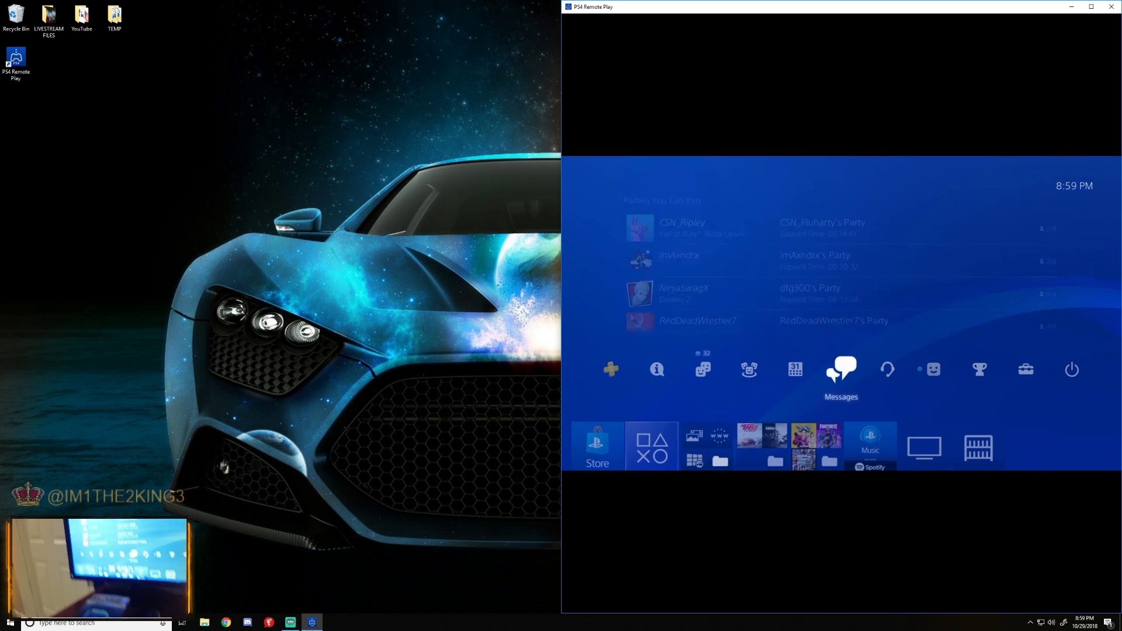
pyautogui.press('Right')
pyautogui.press('Left')
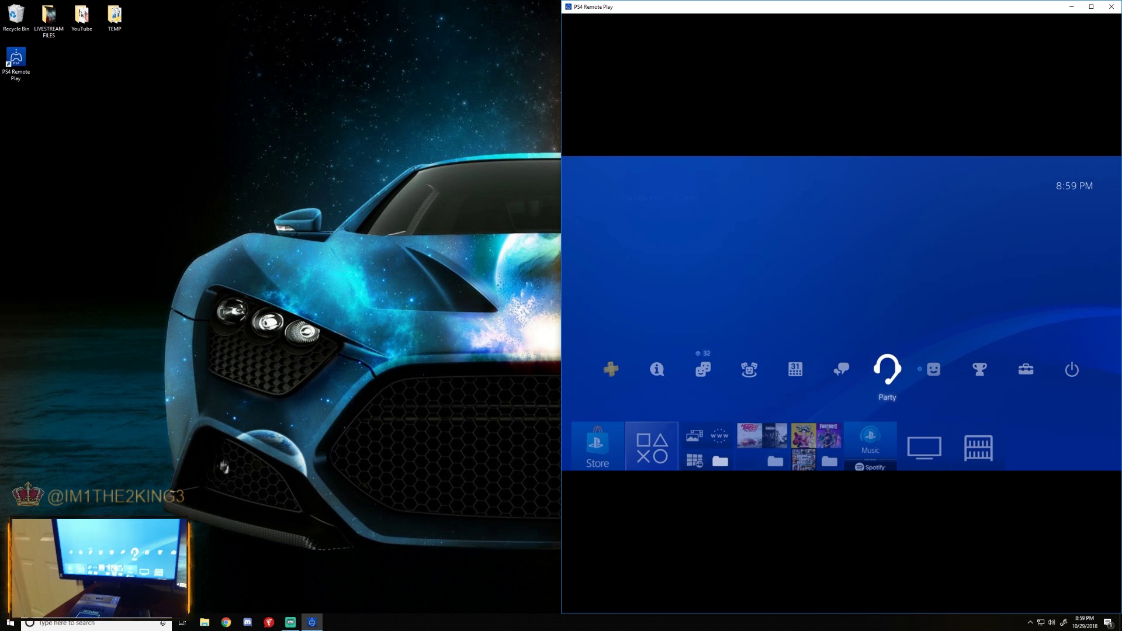
pyautogui.press('Left')
pyautogui.press('Left')
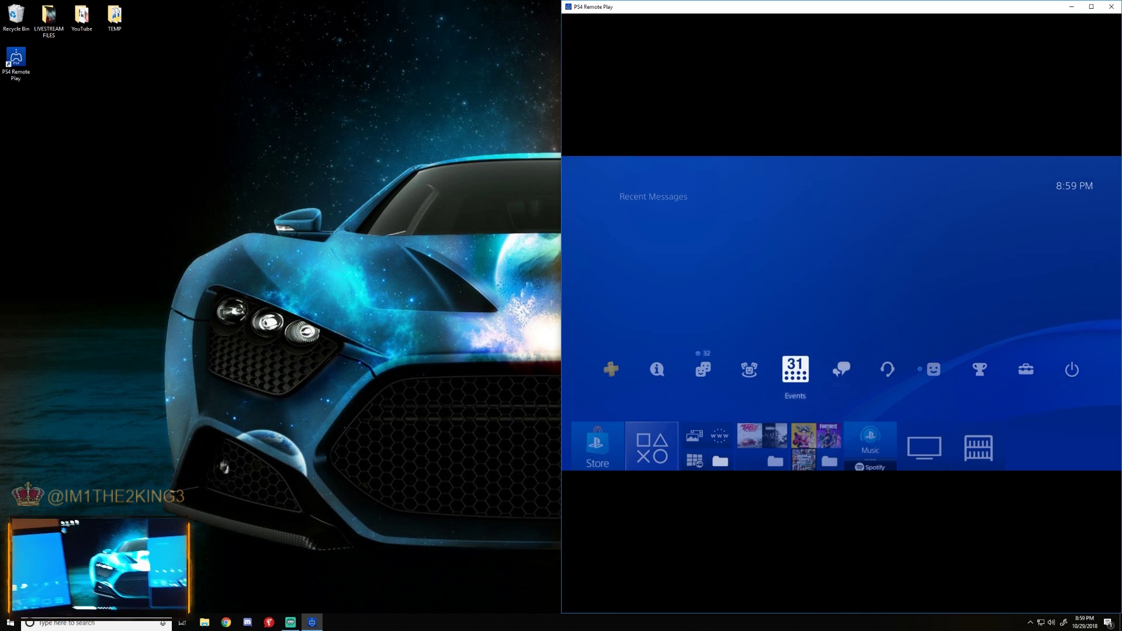
pyautogui.press('Right')
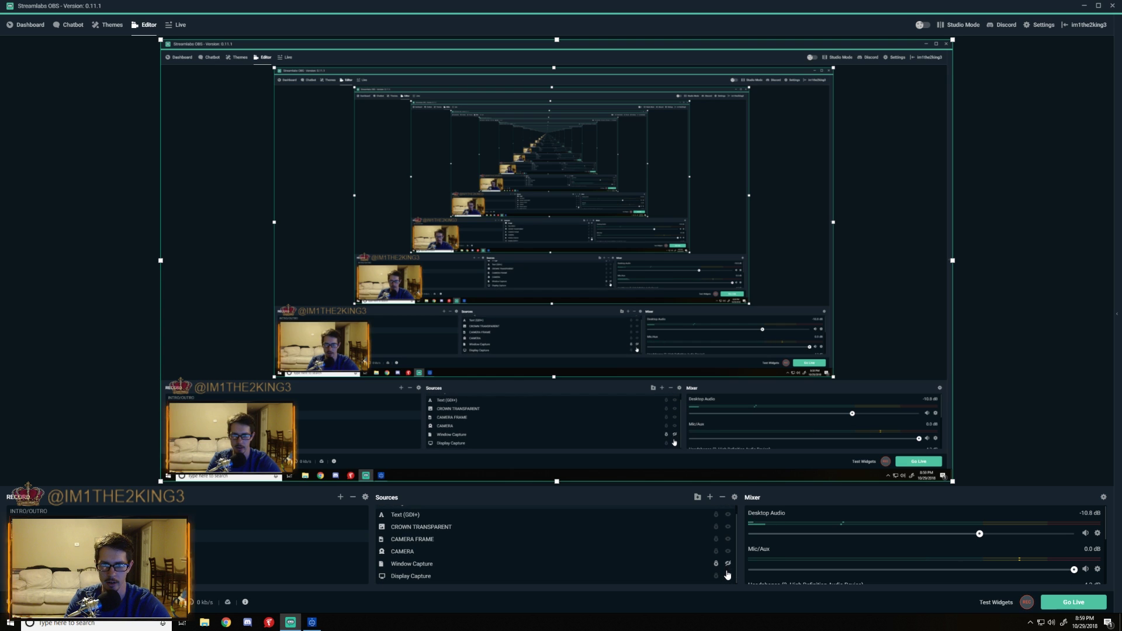
# Create a Display Capture source for the entire monitor, then start adding another source
pyautogui.click(709, 498)
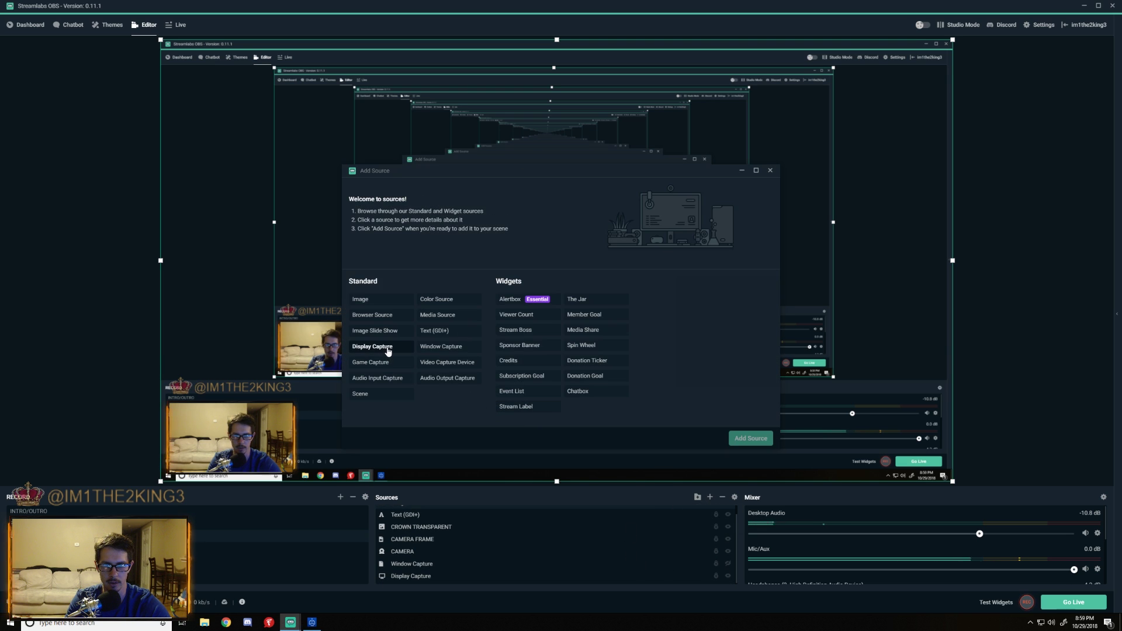
pyautogui.click(388, 349)
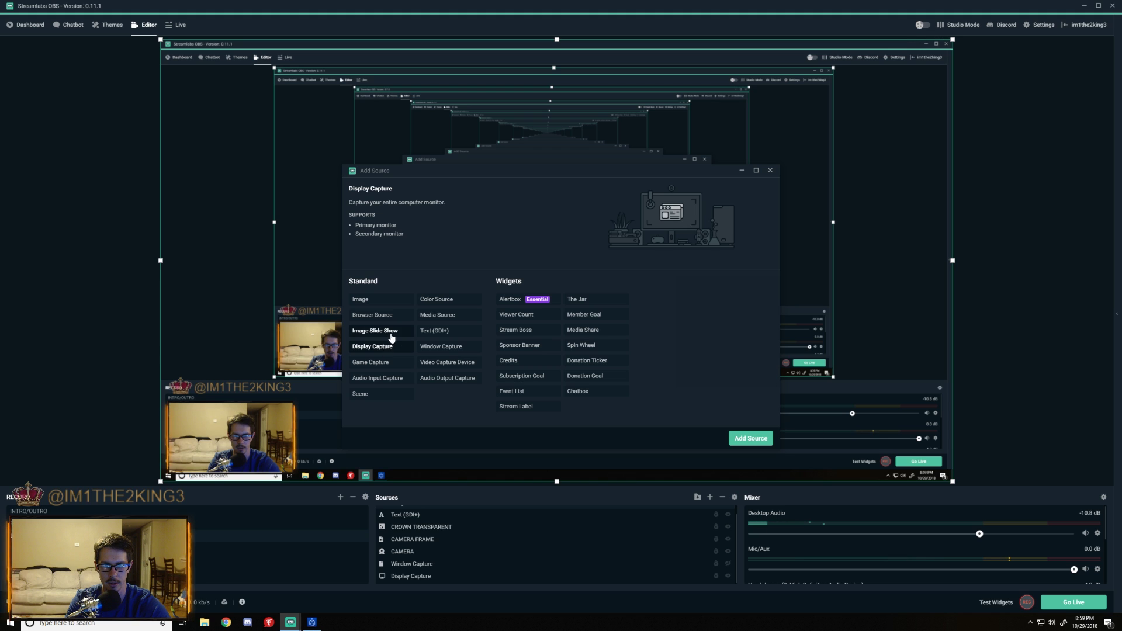
pyautogui.click(752, 438)
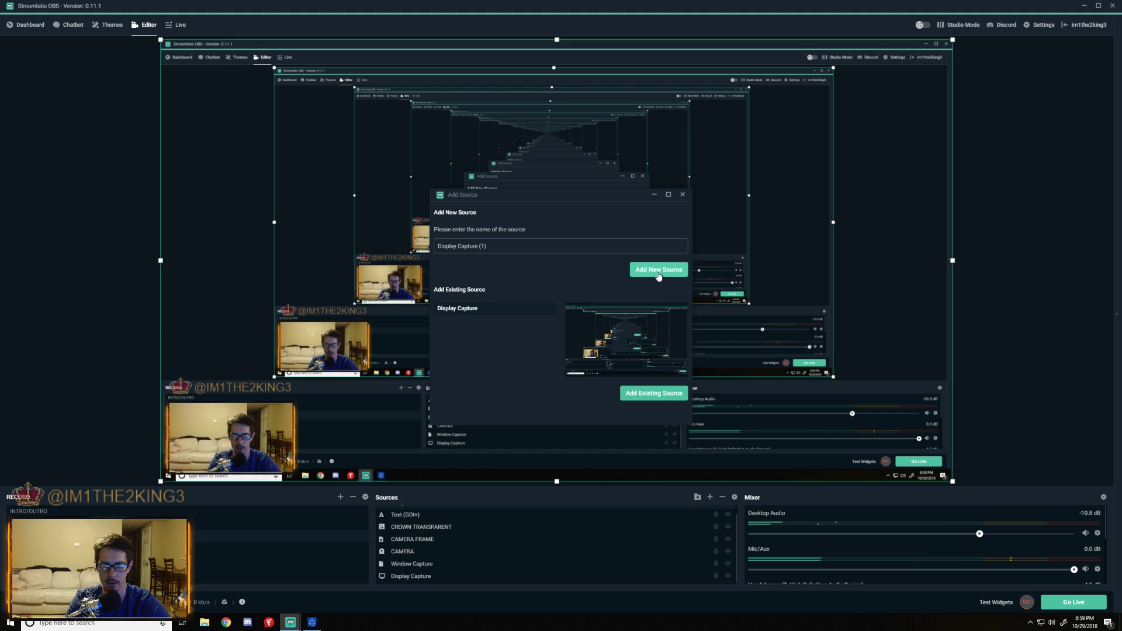
pyautogui.click(682, 194)
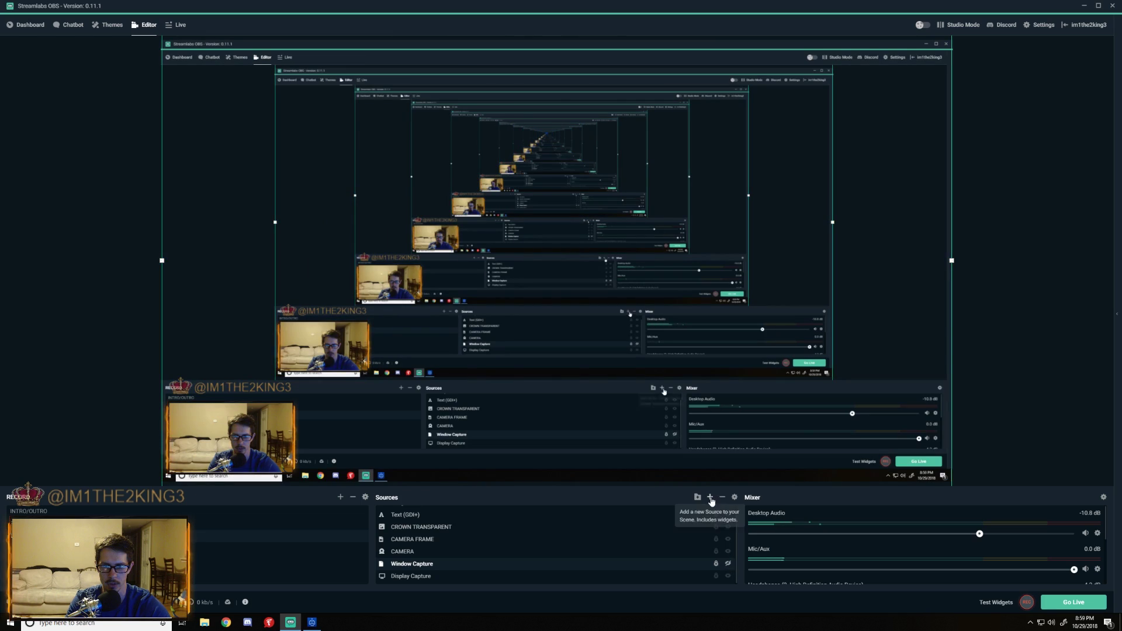
pyautogui.click(709, 497)
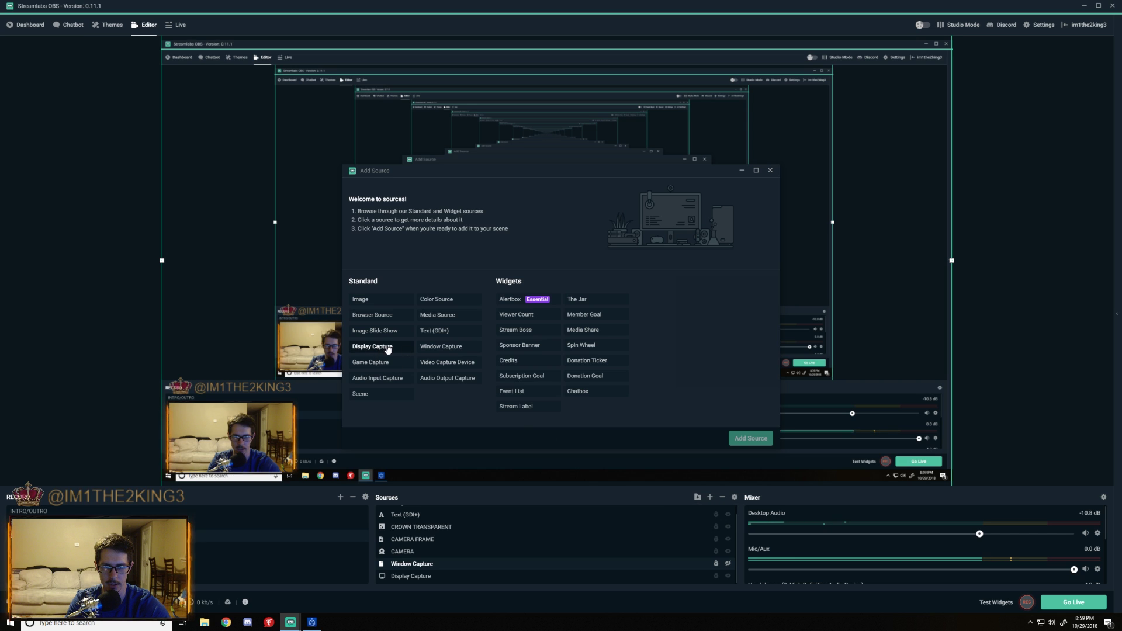
# Choose Window Capture in the Add Source catalogue and continue to naming it
pyautogui.click(456, 351)
pyautogui.click(742, 437)
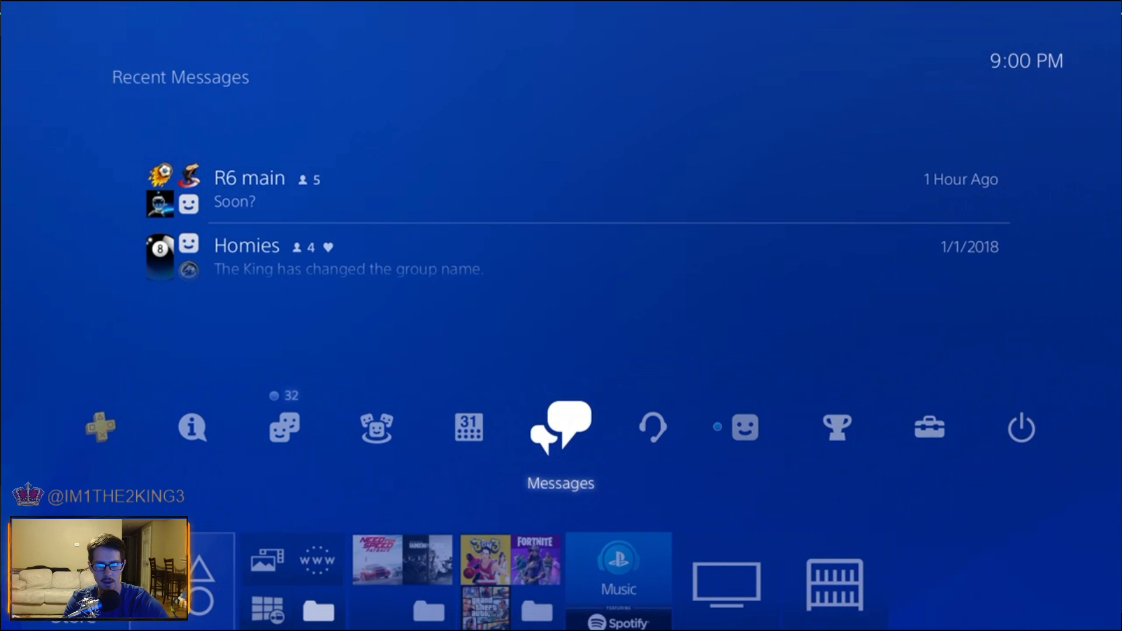
# Drop from the function bar to the home row, opening and closing the game folder
pyautogui.press('Down')
pyautogui.press('Return')
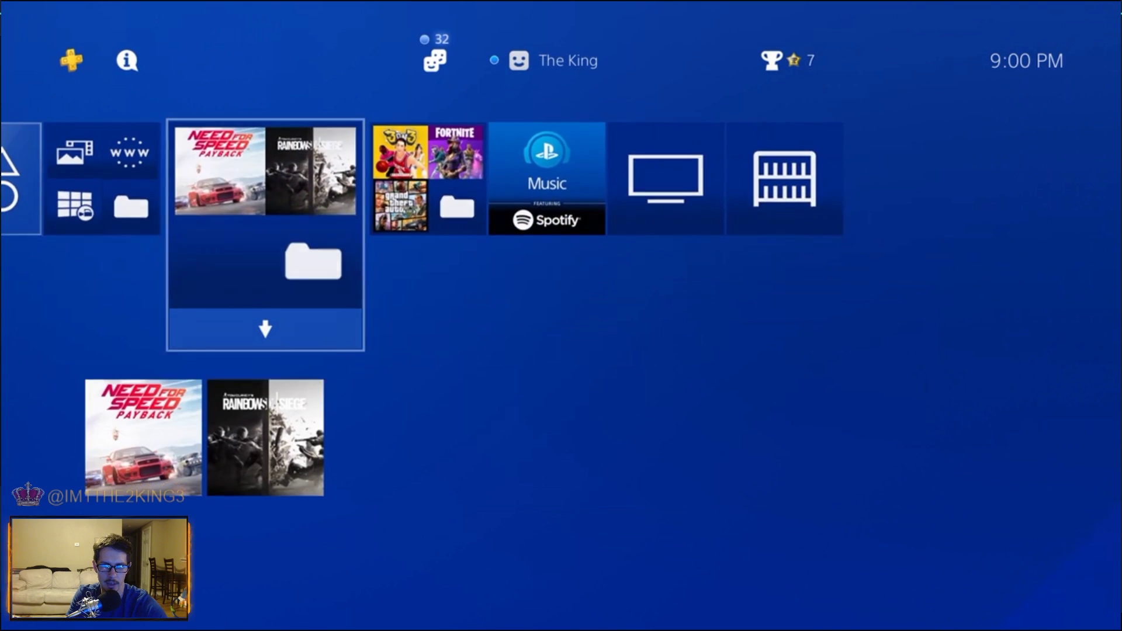
pyautogui.press('Right')
pyautogui.press('Escape')
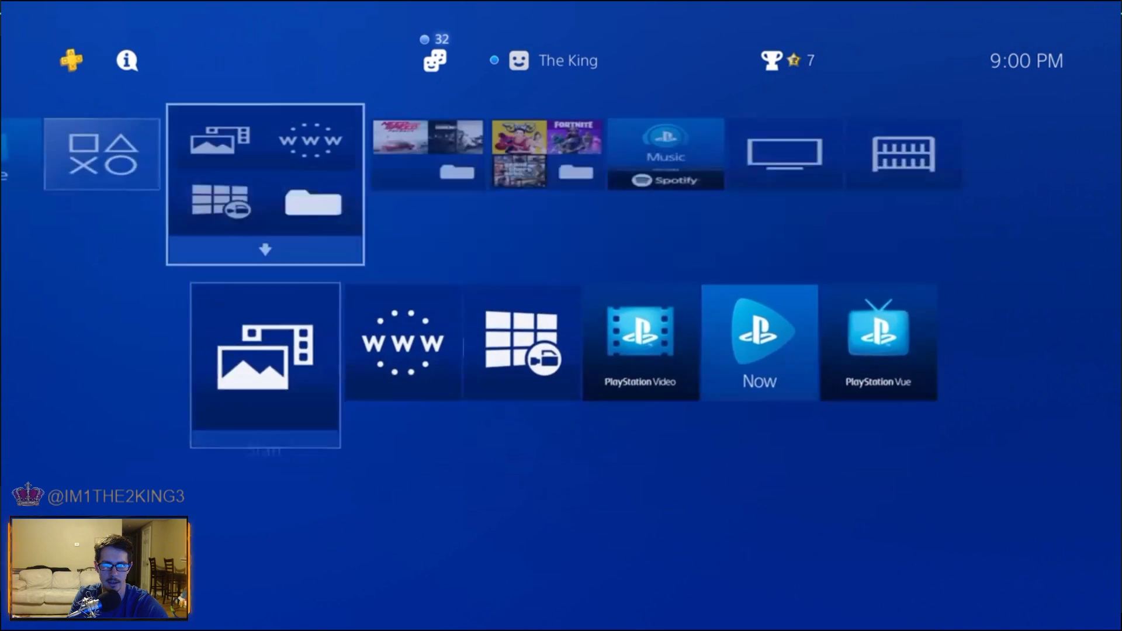